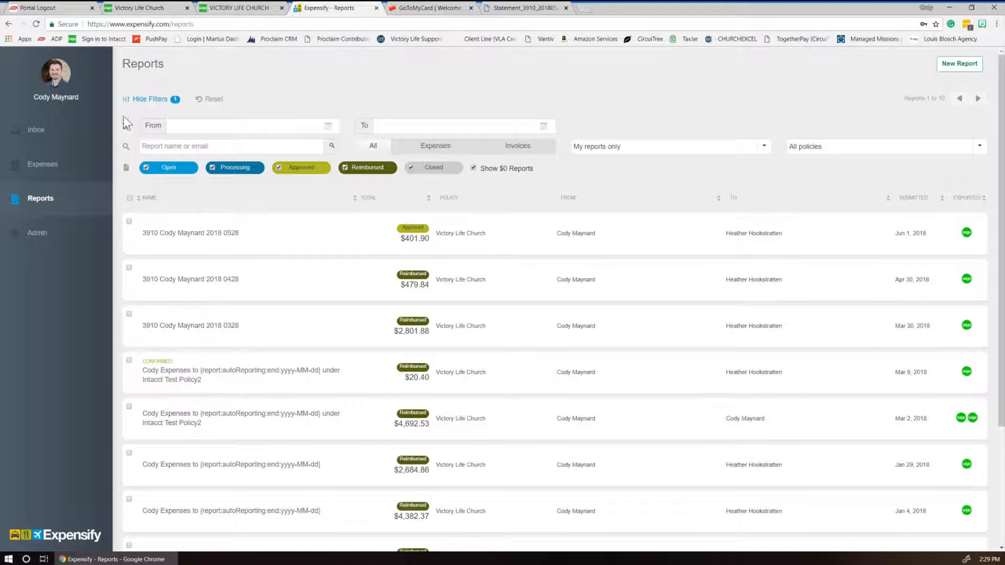
- Create a new expense report from the Reports page, leaving the report filters shown
click(160, 102)
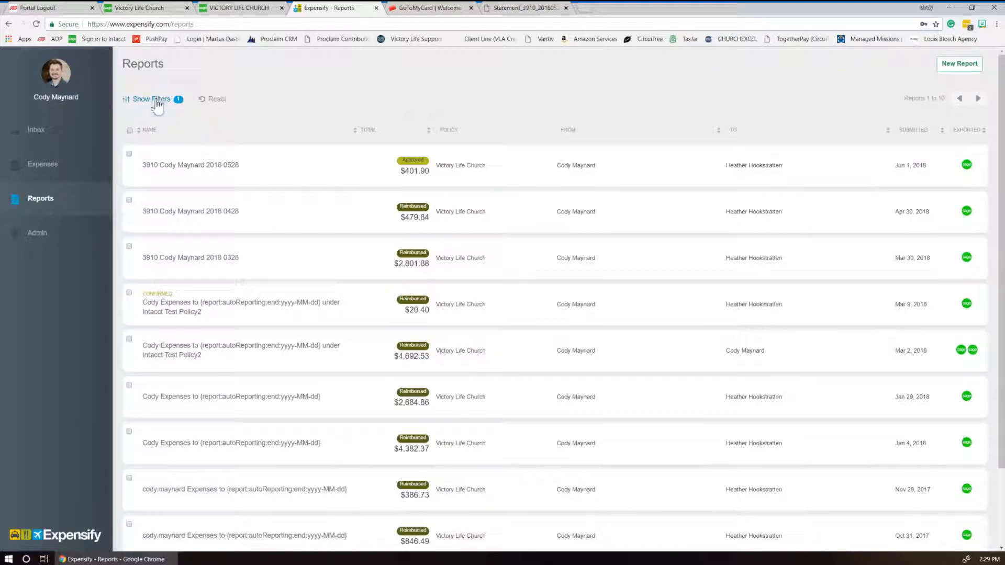
click(156, 99)
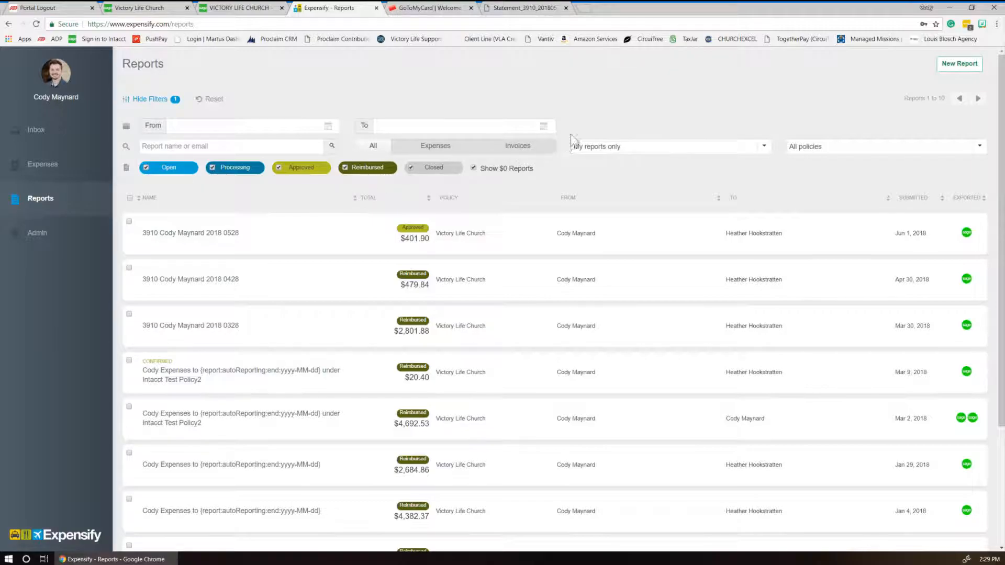
click(960, 65)
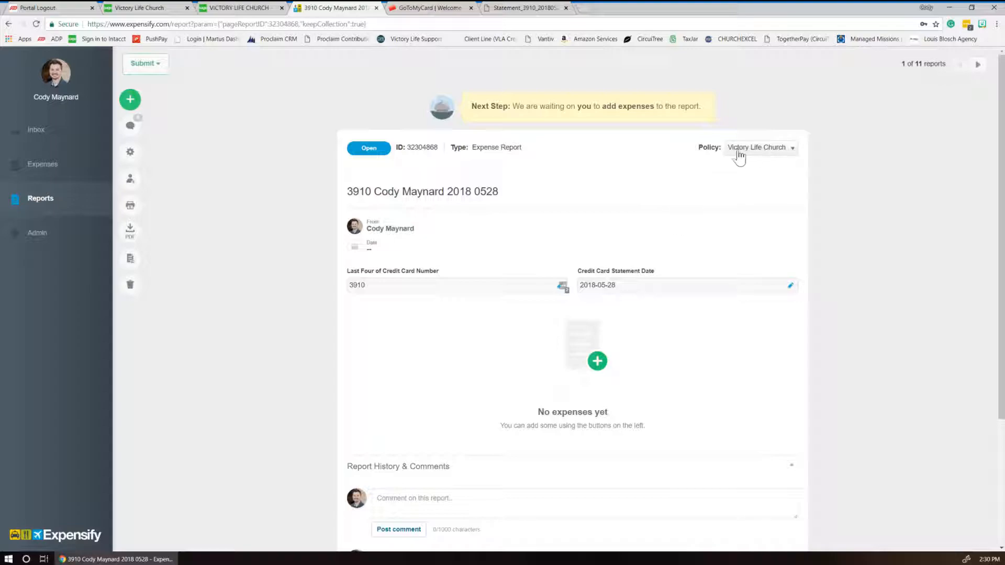
- Check the policy choices for the new report and its field for the last four digits of the credit card
click(768, 152)
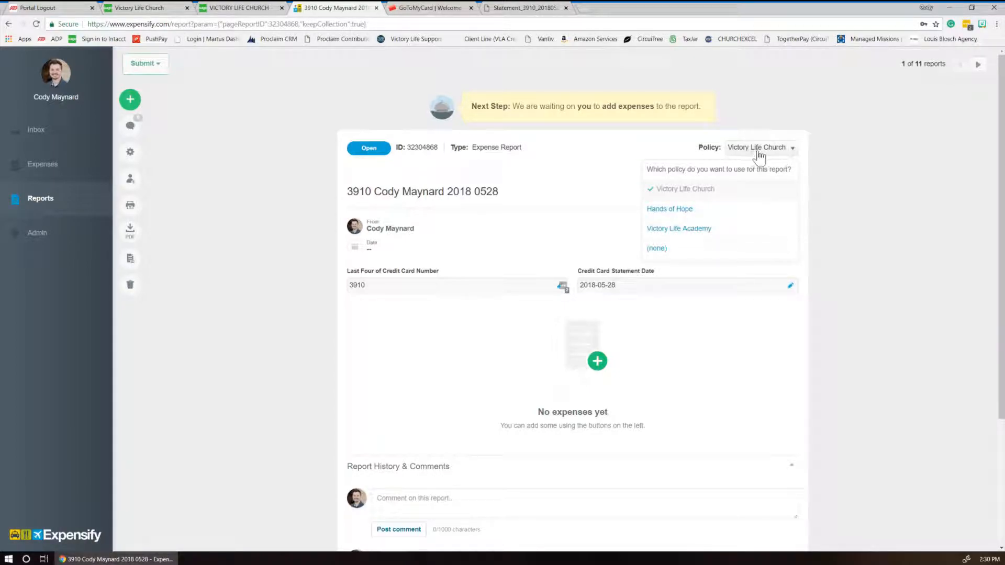
click(853, 150)
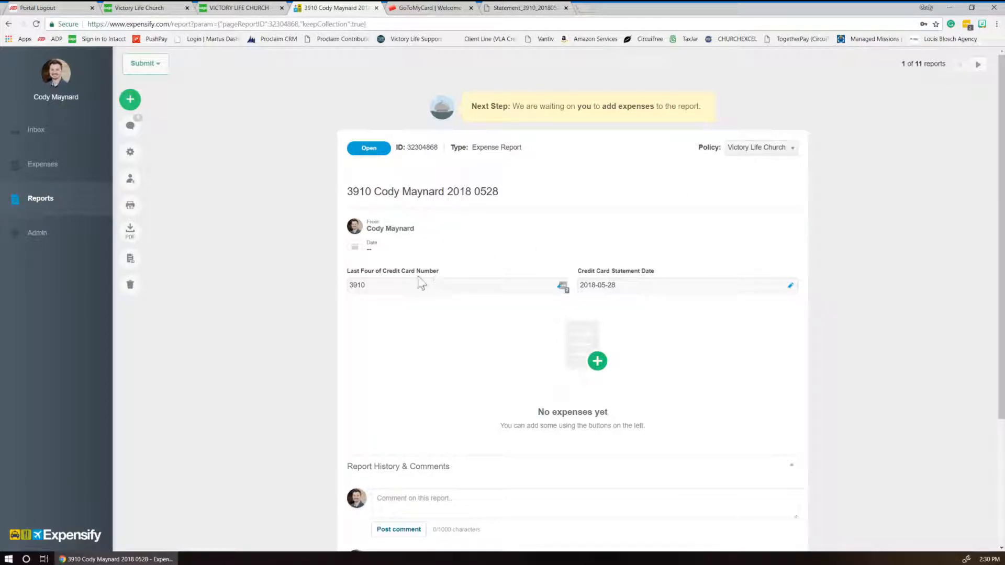
click(365, 285)
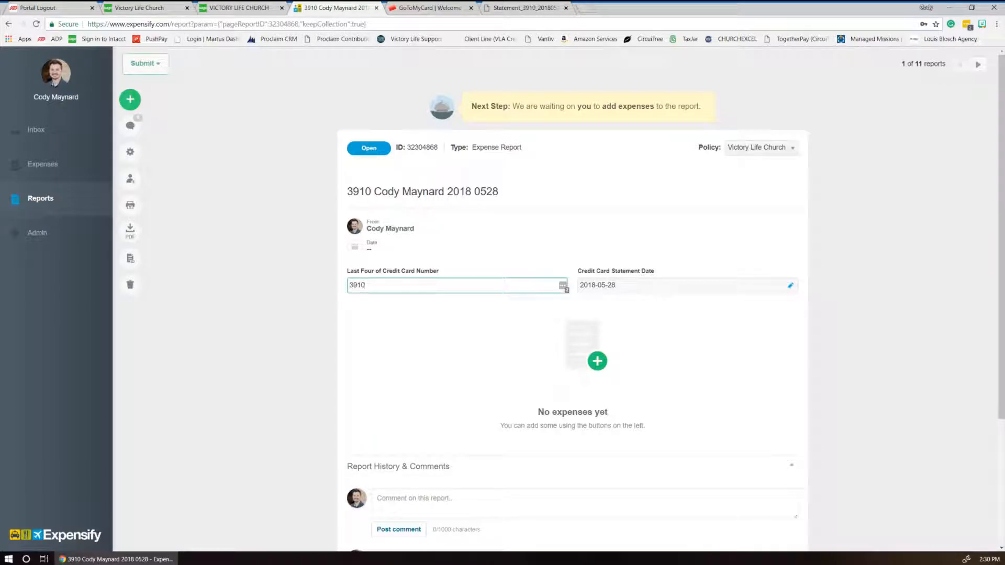
double_click(365, 285)
click(367, 285)
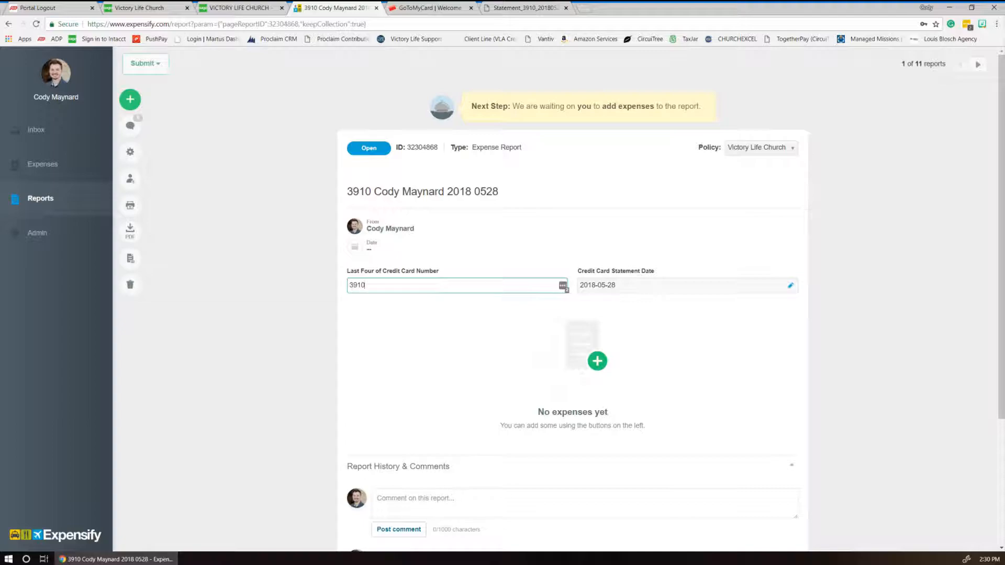
- Set the report's Credit Card Statement Date to 2018-06-28
click(615, 285)
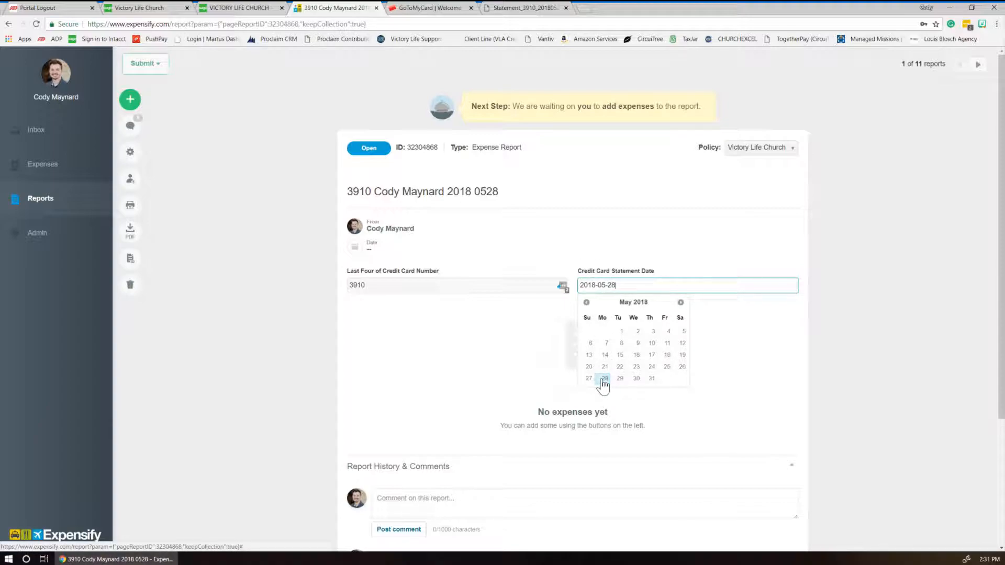
click(681, 302)
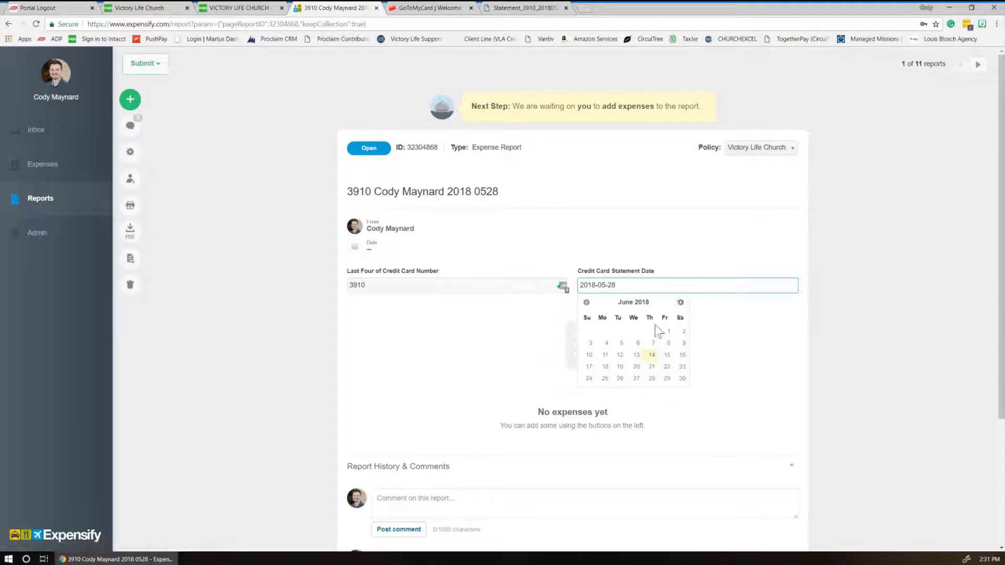
click(652, 379)
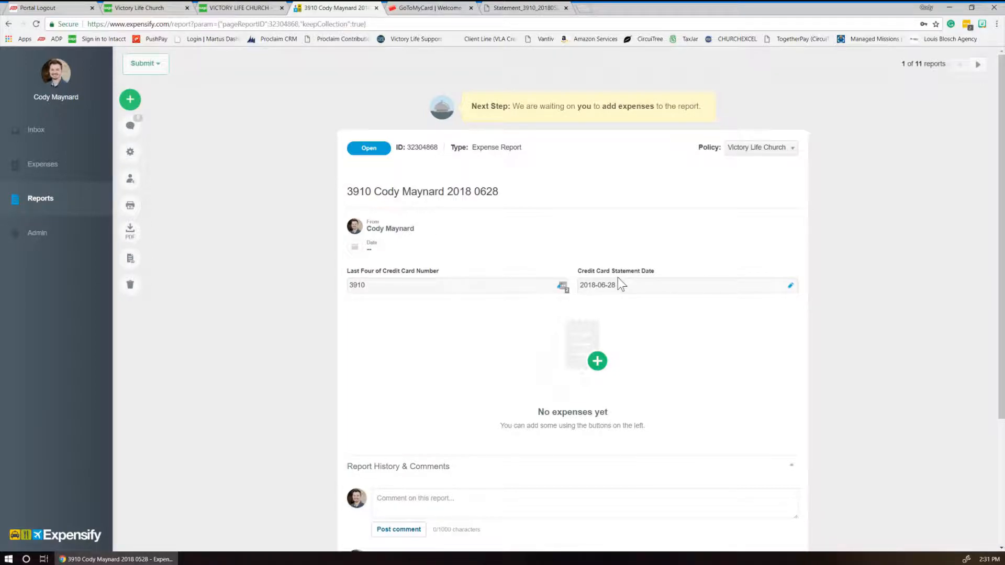
- Switch to GoToMyCard, log in with the filled-in credentials and open the card's Activity and Statements
click(409, 10)
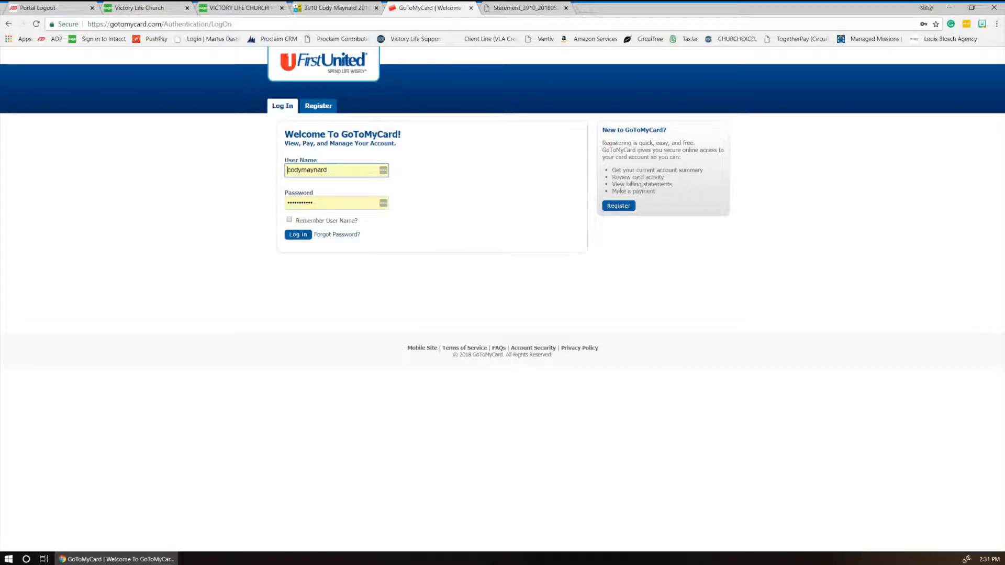
click(297, 234)
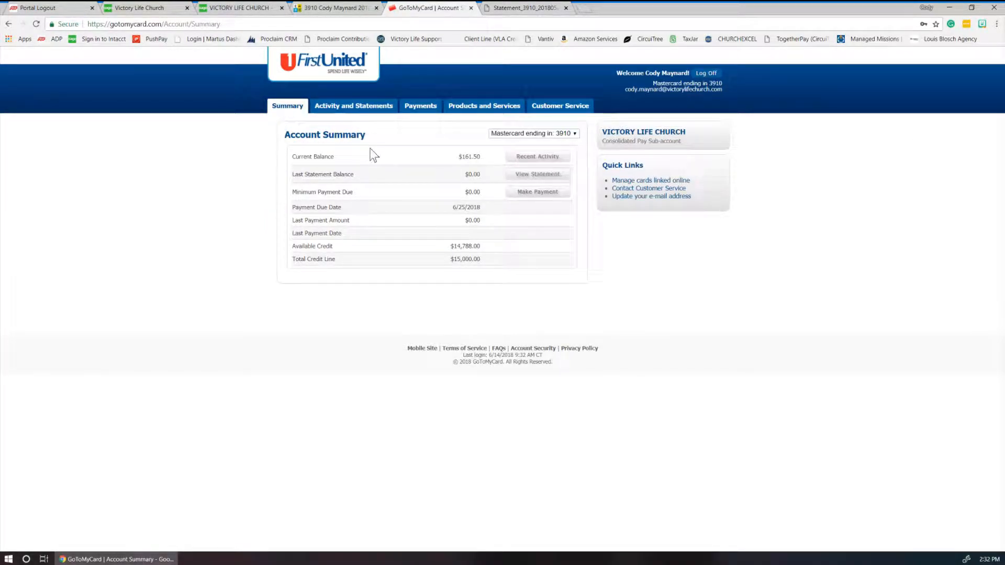
click(363, 107)
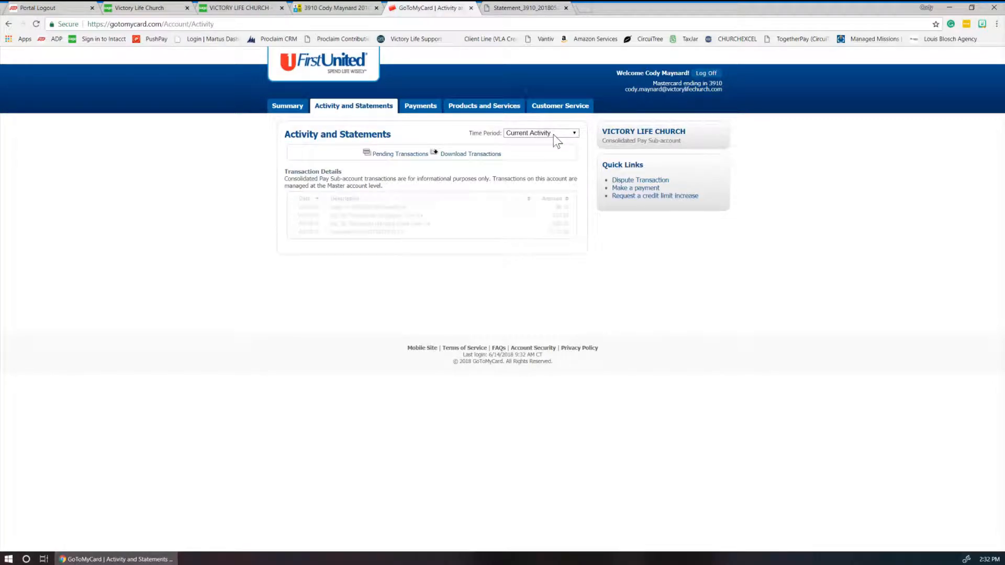
- Download the billing statement for 5/28/2018 and highlight the Statement Closing Date in its PDF
click(544, 135)
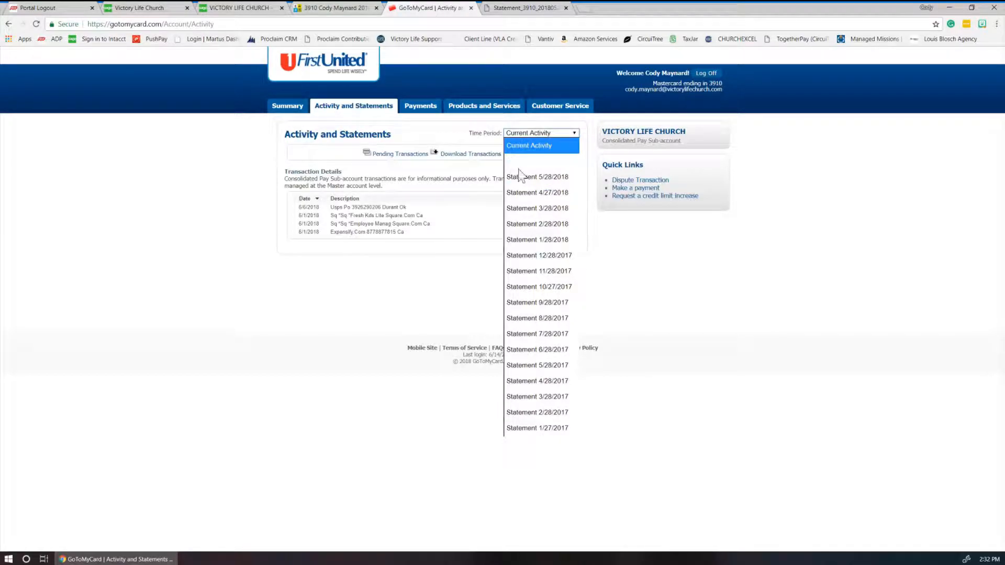
click(545, 178)
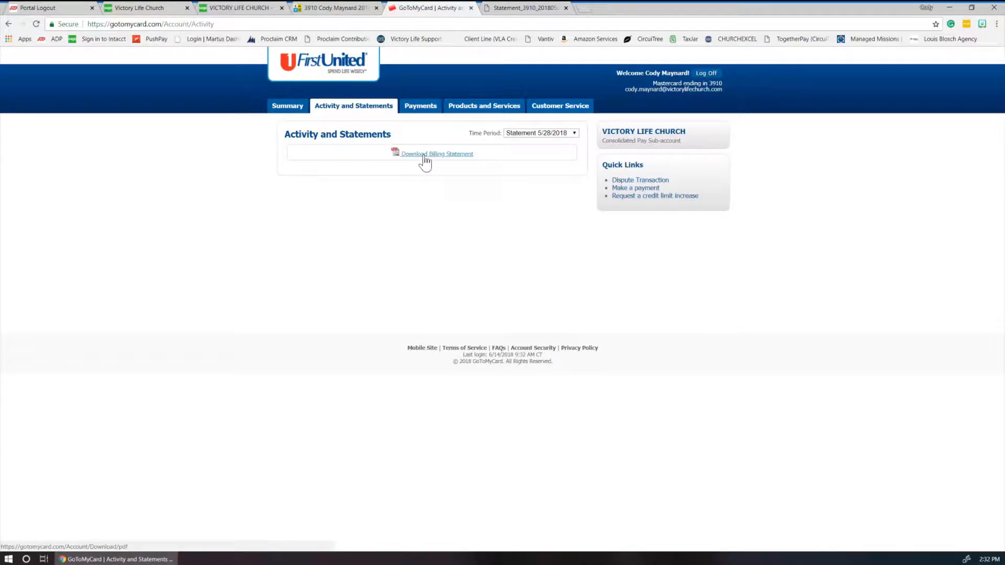
click(424, 157)
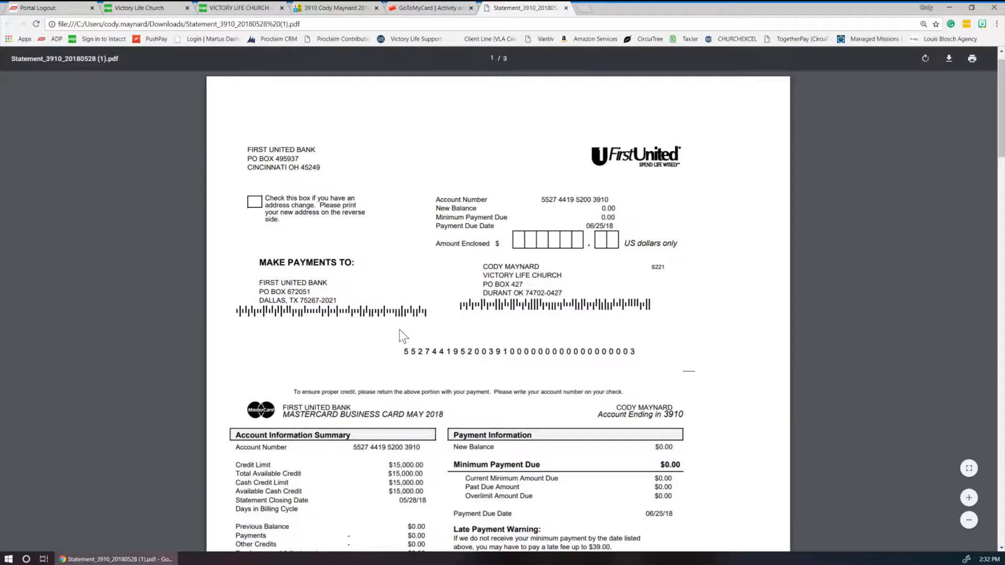
scroll(400, 331, down, 3)
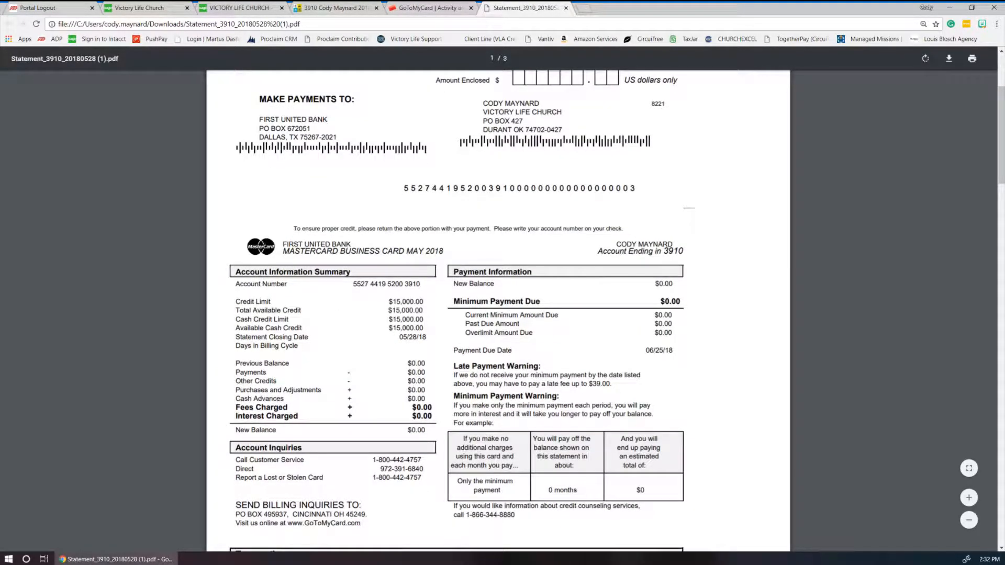
drag(235, 337, 426, 338)
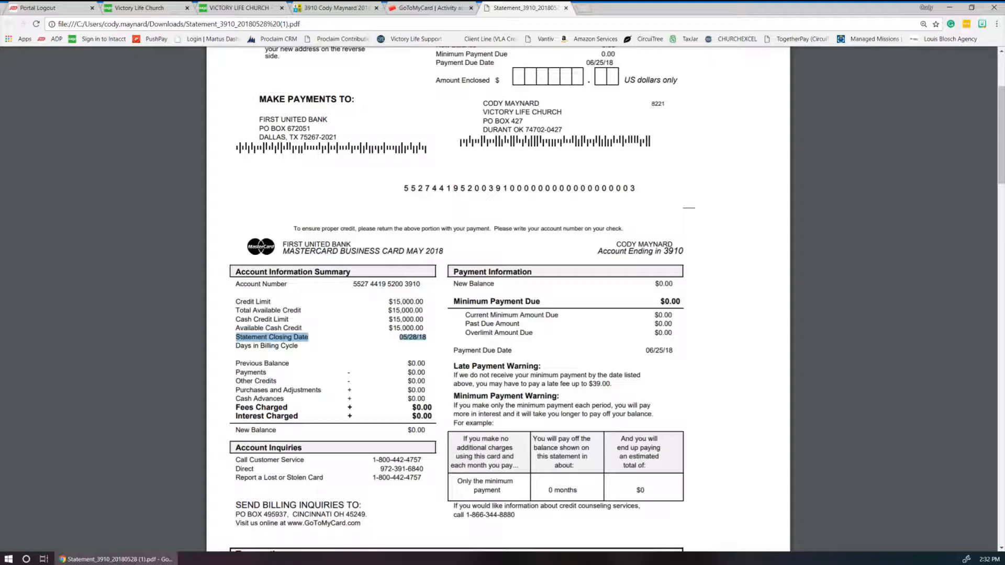
- Switch back to the Expensify report and set its Credit Card Statement Date to 2018-05-28
click(353, 8)
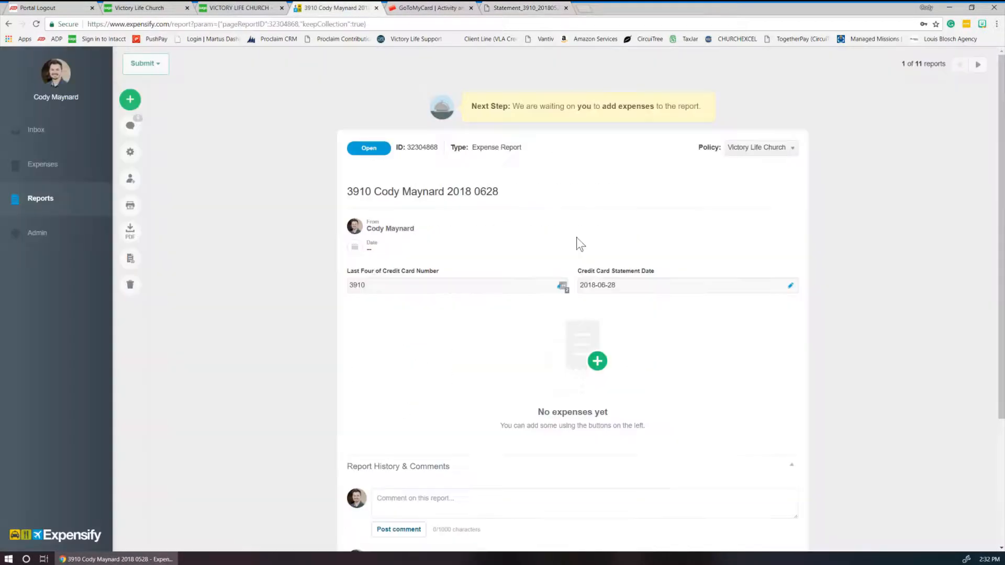
click(578, 285)
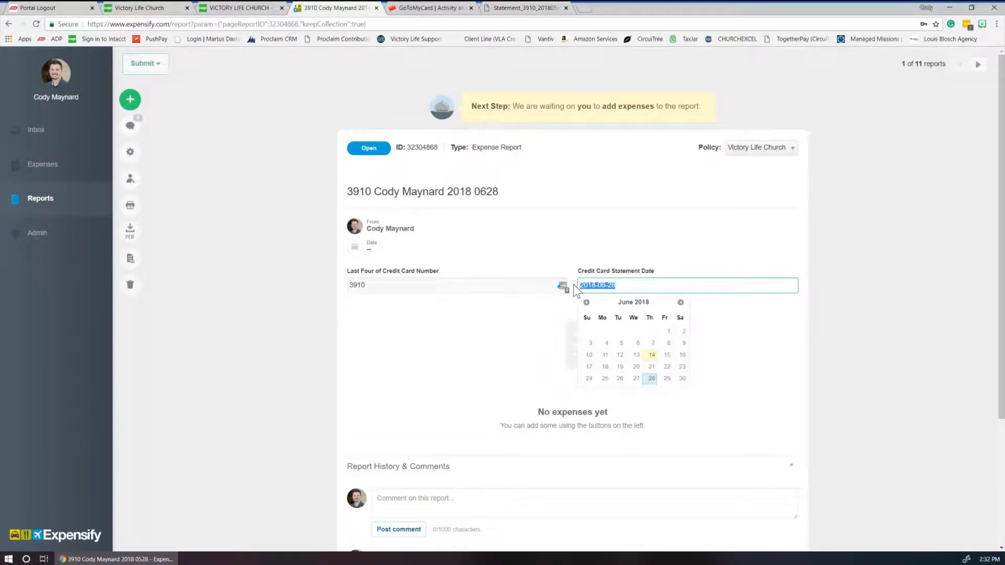
click(608, 241)
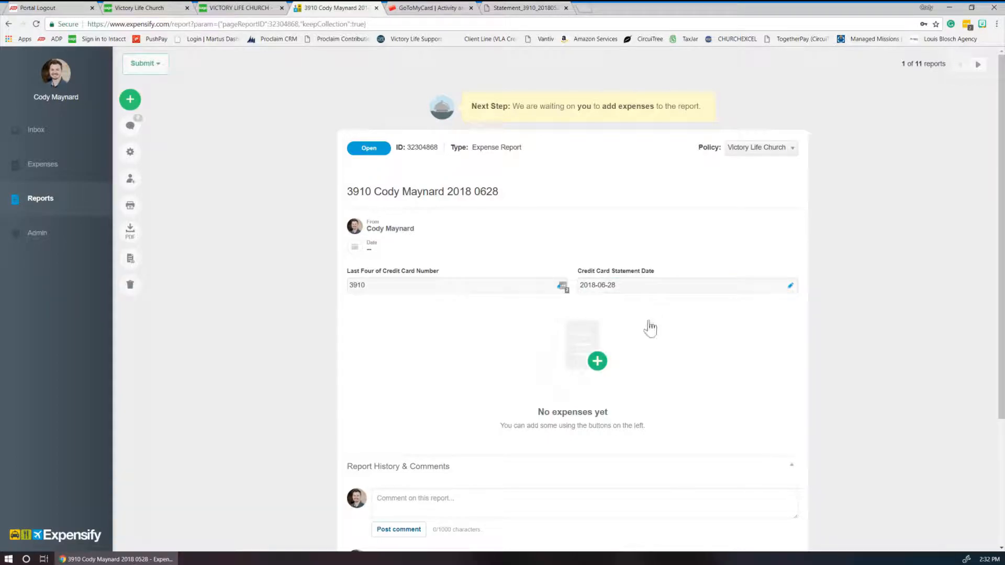
click(647, 285)
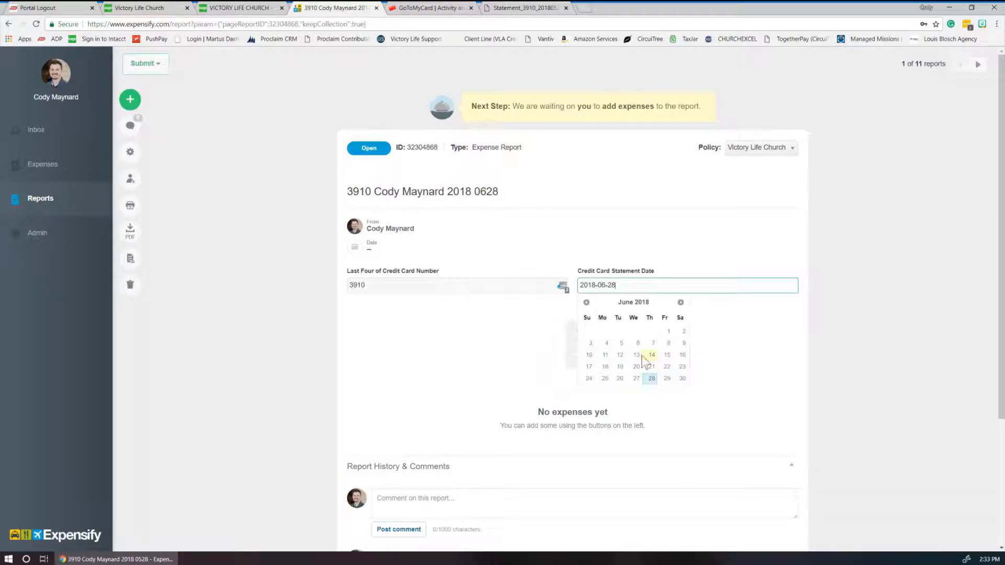
click(586, 302)
click(620, 377)
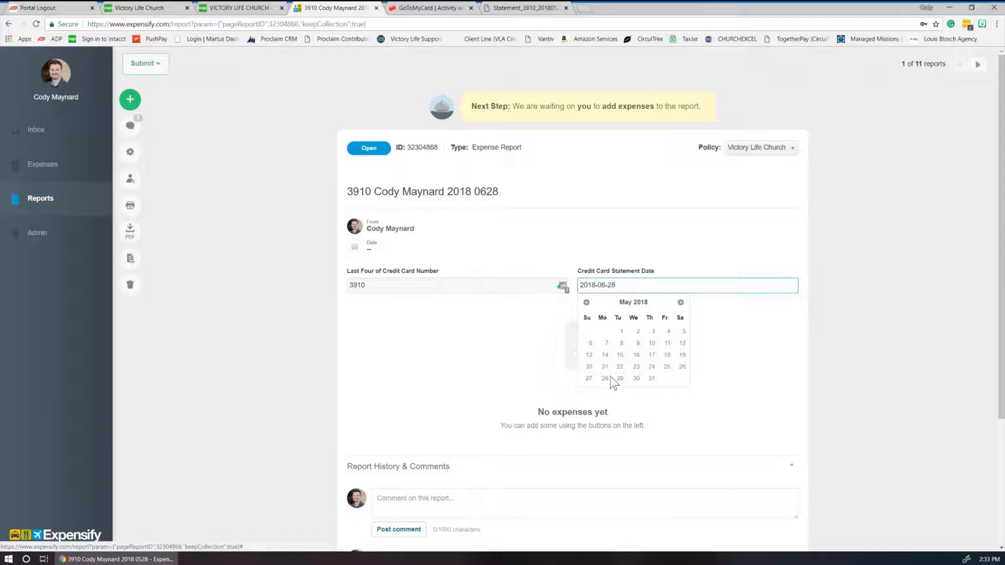
click(602, 246)
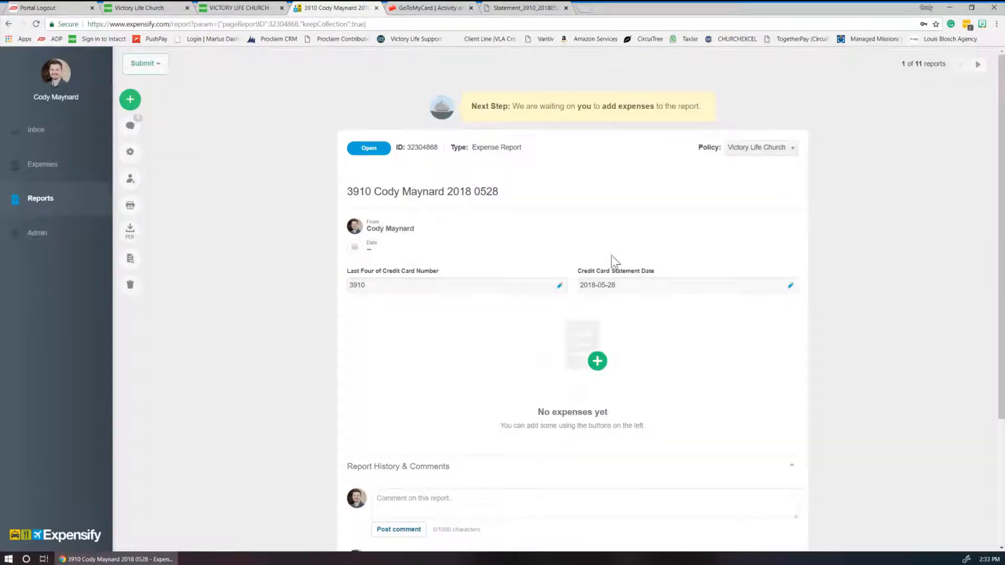
- Open the list of available expenses for adding to the report
scroll(484, 355, down, 3)
scroll(508, 309, up, 3)
click(583, 369)
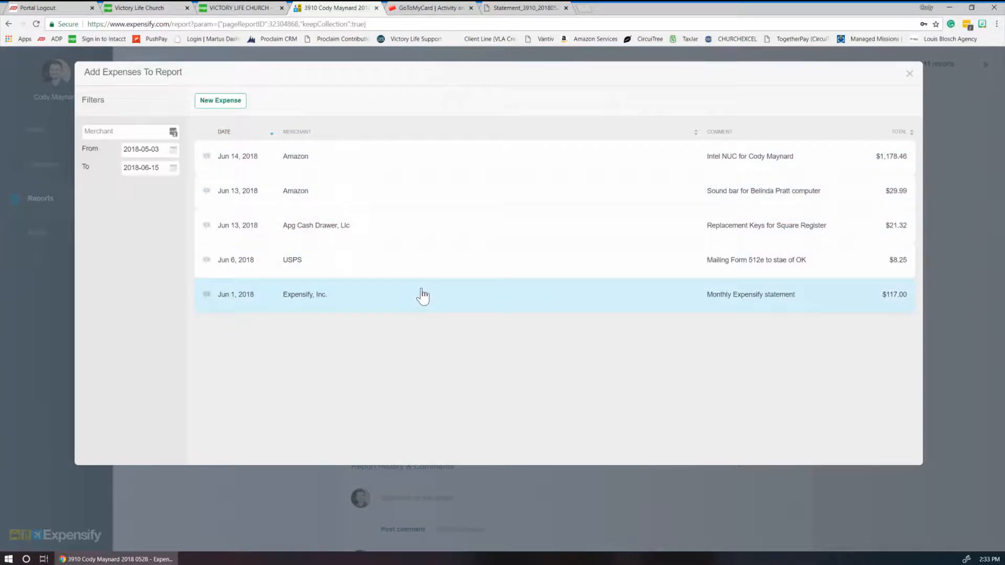
- Switch to the statement PDF and examine the dates, merchants and amounts in its Transactions section
click(513, 9)
scroll(536, 390, down, 4)
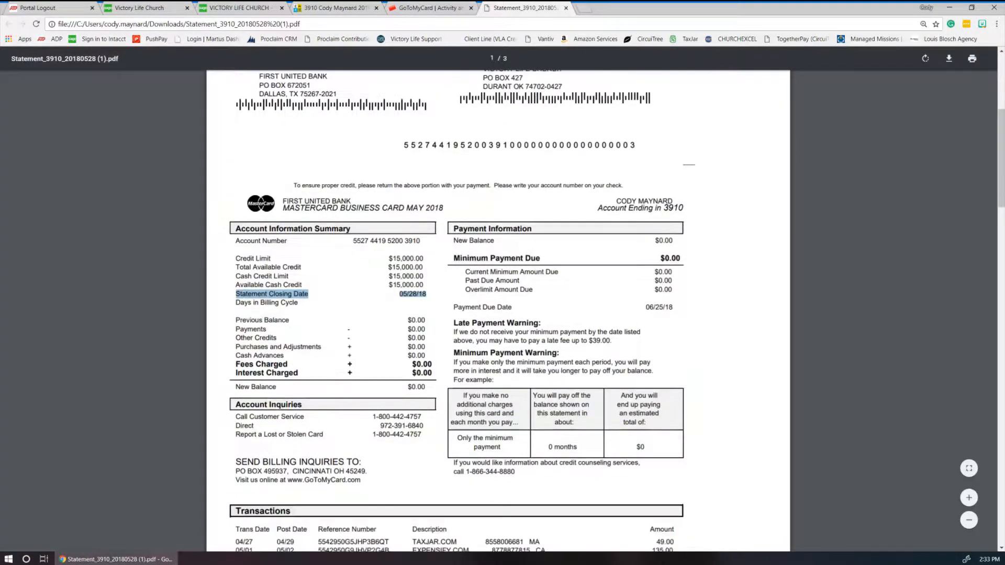
scroll(537, 389, down, 3)
drag(234, 227, 291, 228)
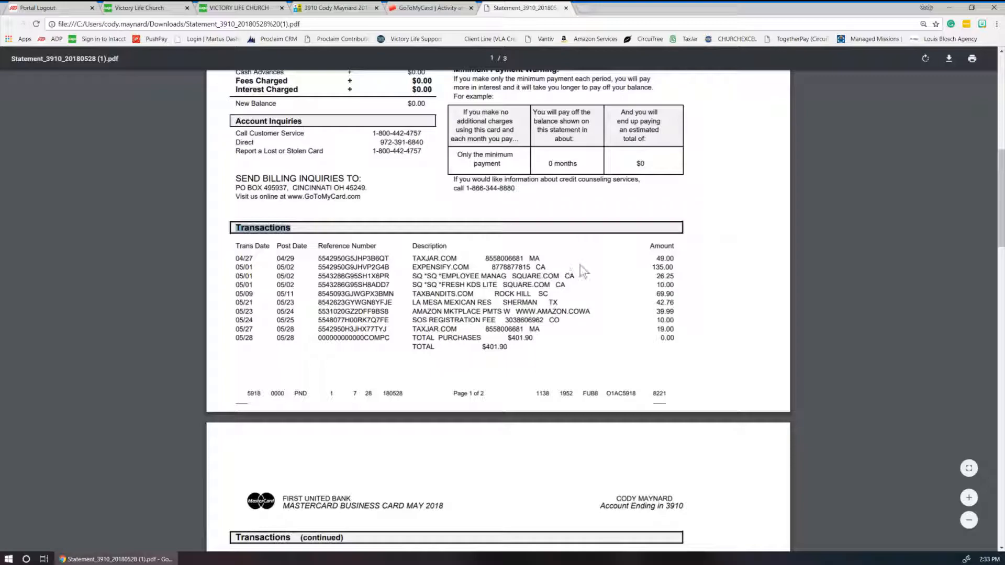
drag(674, 258, 656, 258)
click(656, 259)
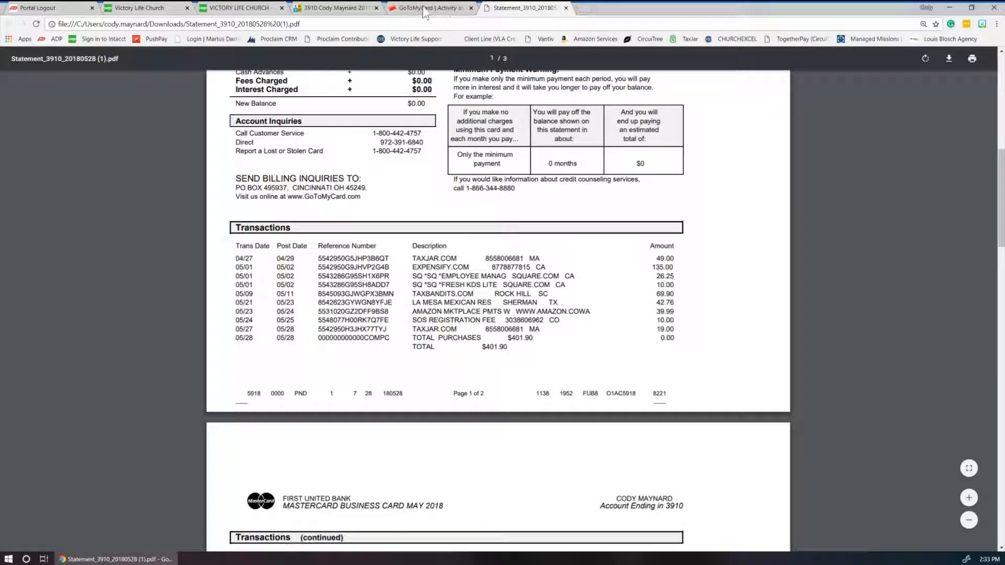
- Back in Expensify, add the Expensify, Inc., USPS, Apg Cash Drawer and Jun 13 Amazon expenses to the report and close the list
click(346, 6)
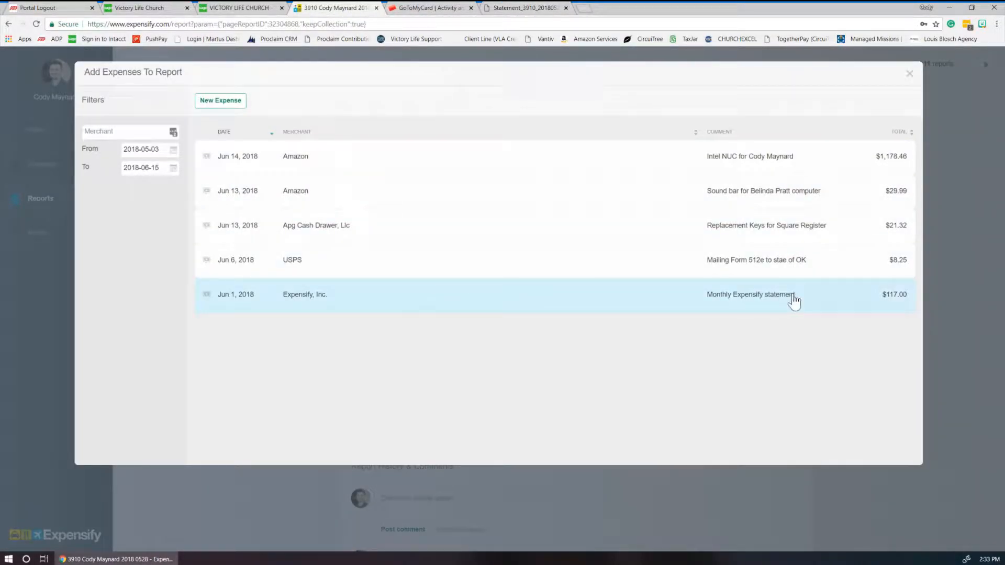
click(823, 298)
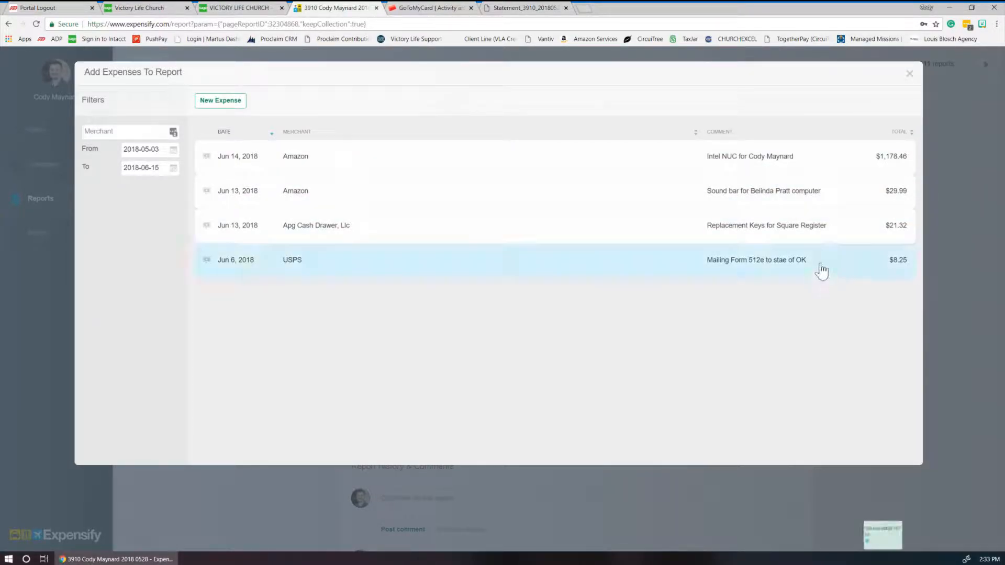
click(818, 264)
click(737, 219)
click(604, 191)
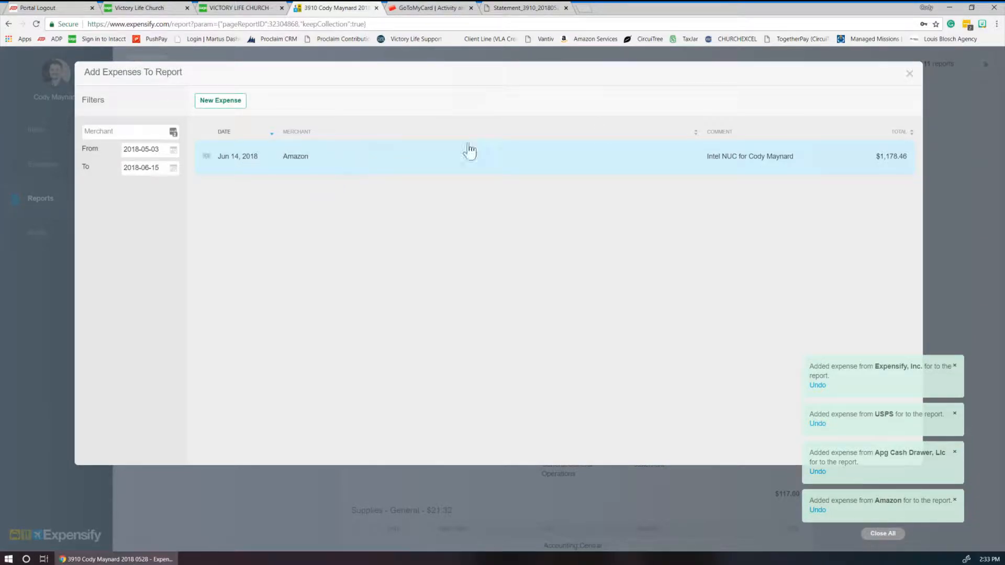
click(909, 74)
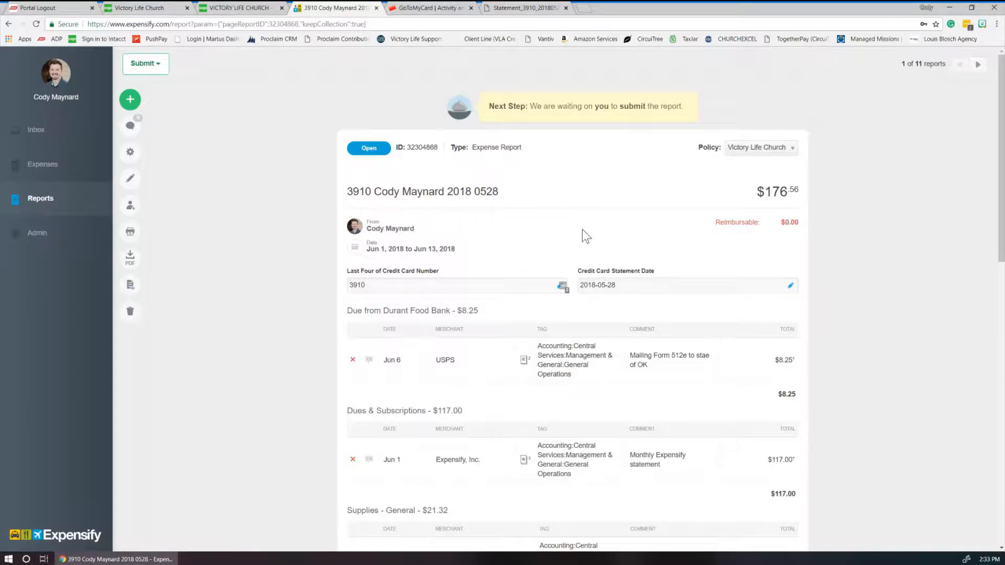
- Review the expenses added to the report and its overall total
scroll(562, 320, down, 3)
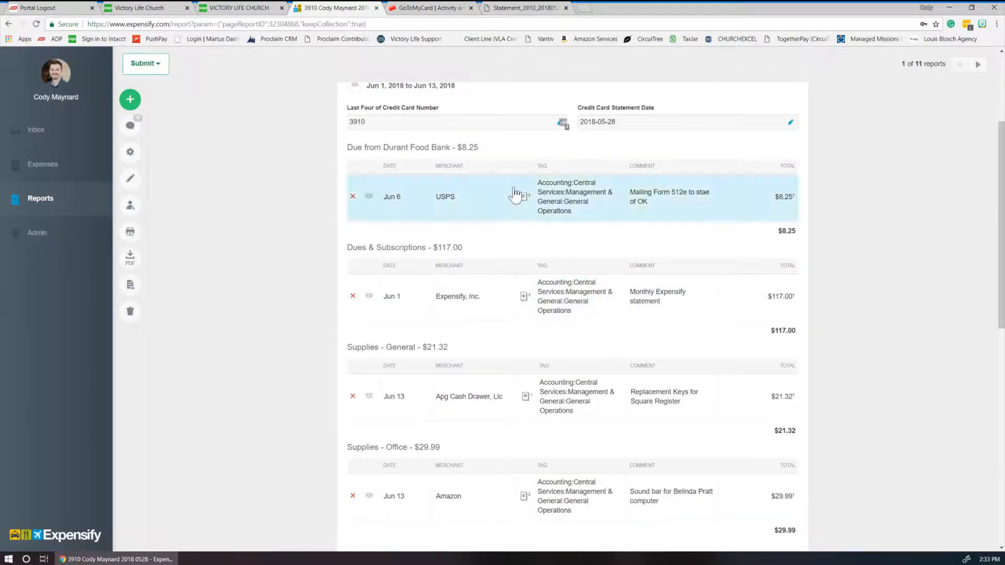
scroll(544, 403, up, 3)
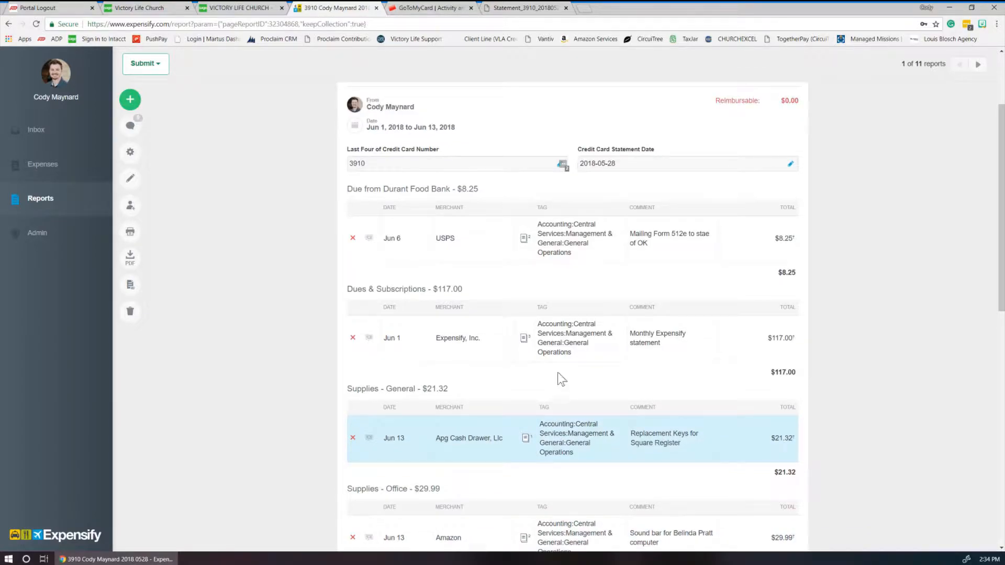
drag(756, 192, 798, 191)
click(623, 196)
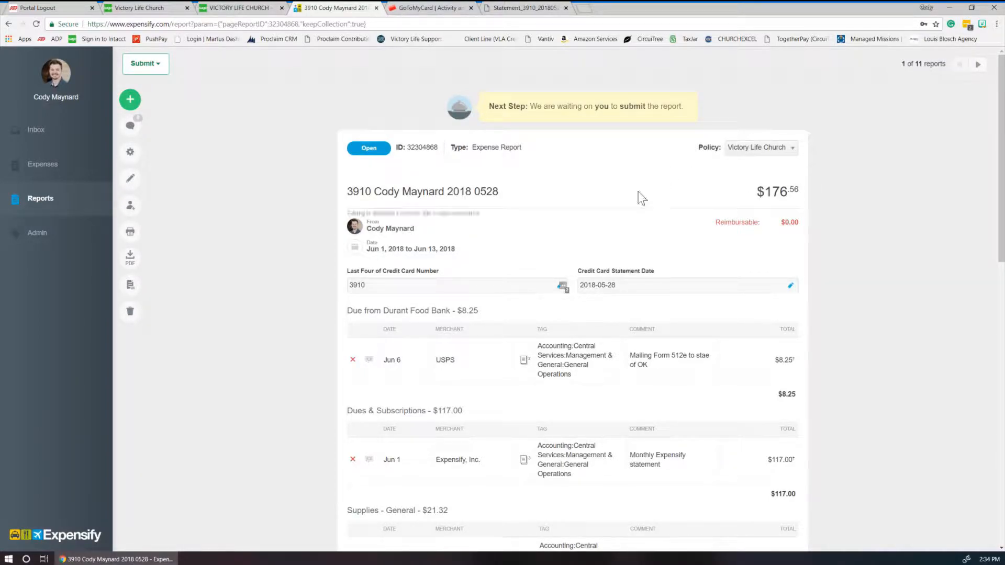
- Compare the total of the Transactions section in the statement PDF with the overall total of the Expensify report
click(539, 8)
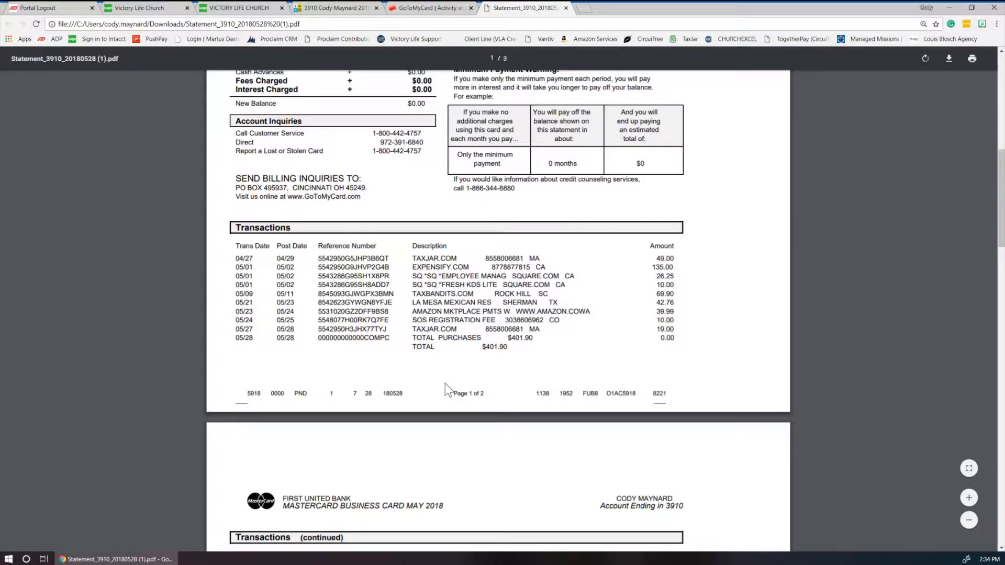
drag(290, 228, 235, 228)
drag(482, 348, 507, 347)
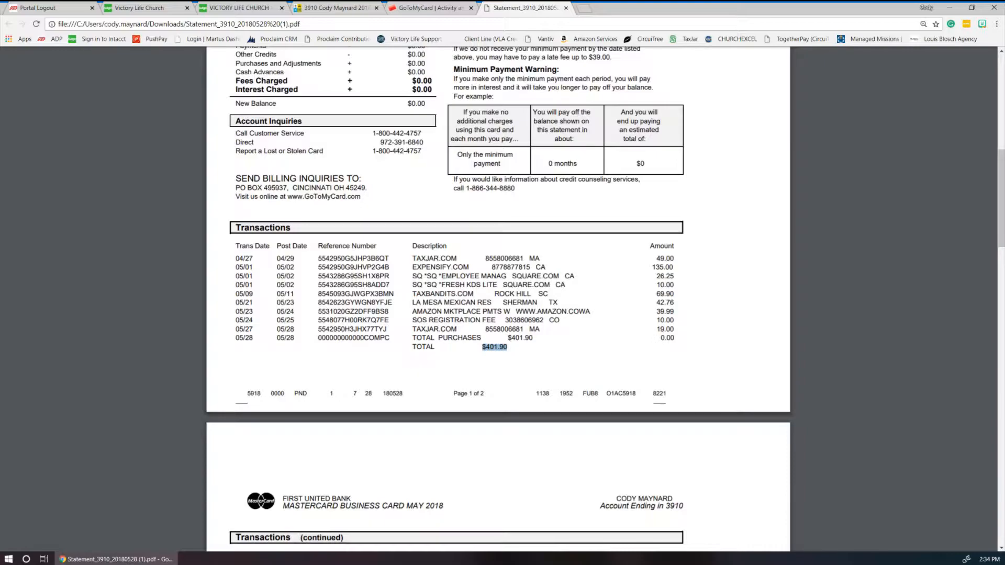
click(310, 8)
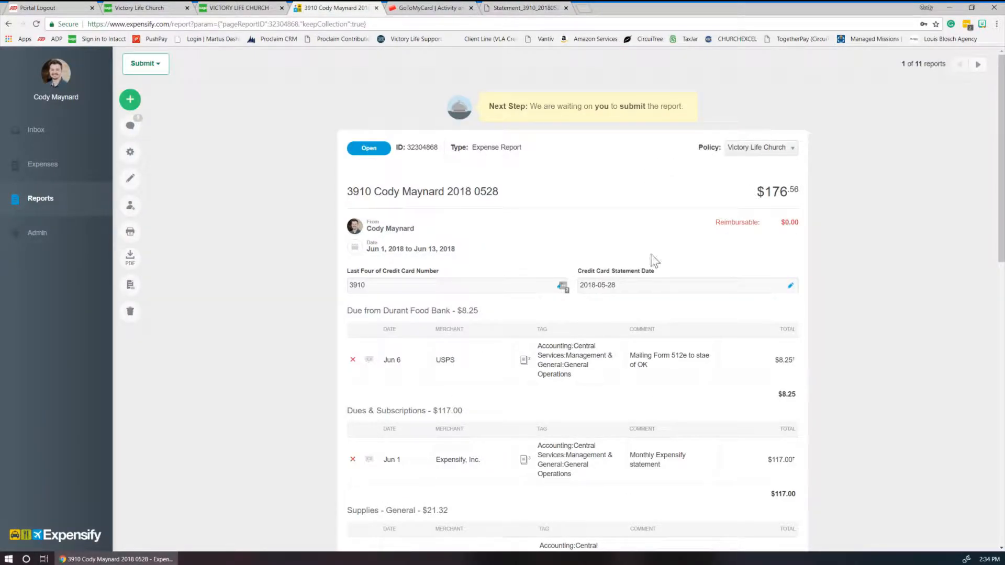
drag(756, 193, 798, 193)
click(738, 192)
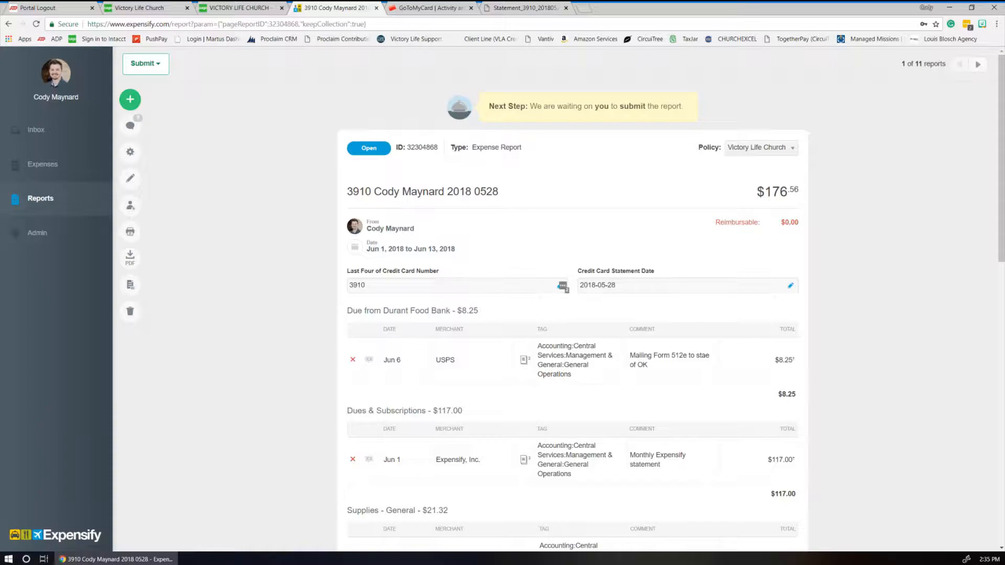
- Attach the PDF Statement_3910_20180427 from the 8 April 2018 folder to the report and check it under Documents
scroll(478, 281, down, 12)
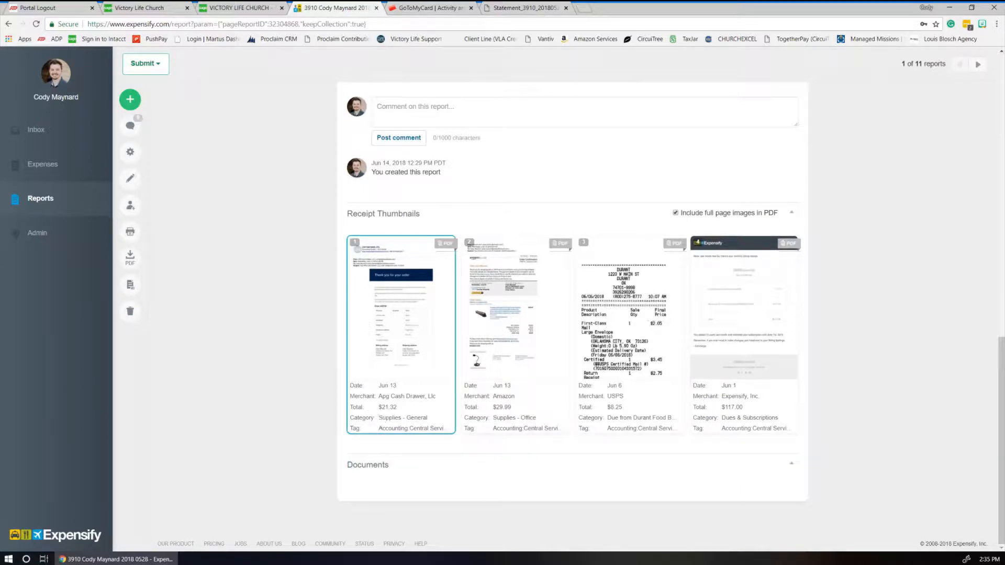
click(130, 295)
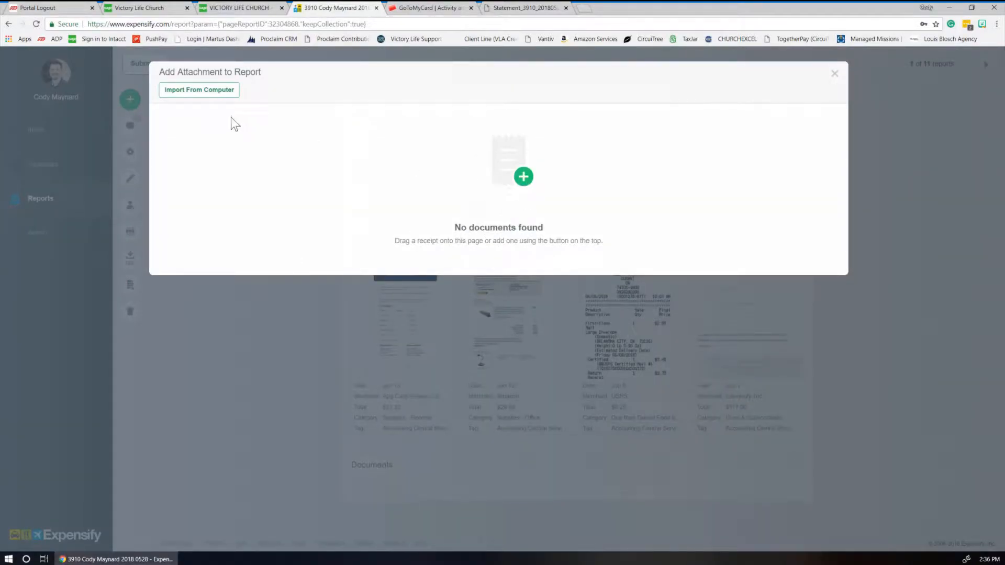
click(217, 91)
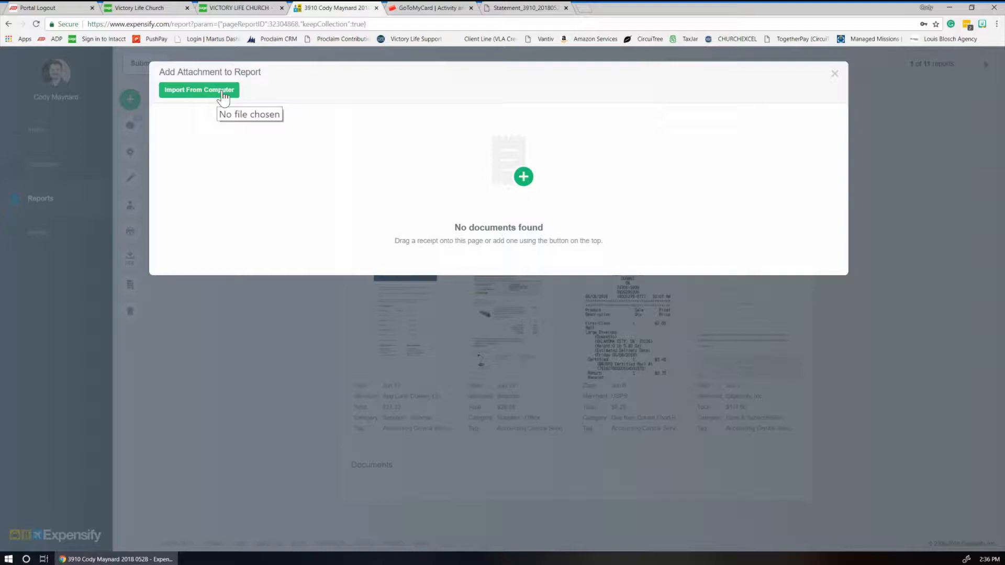
click(223, 97)
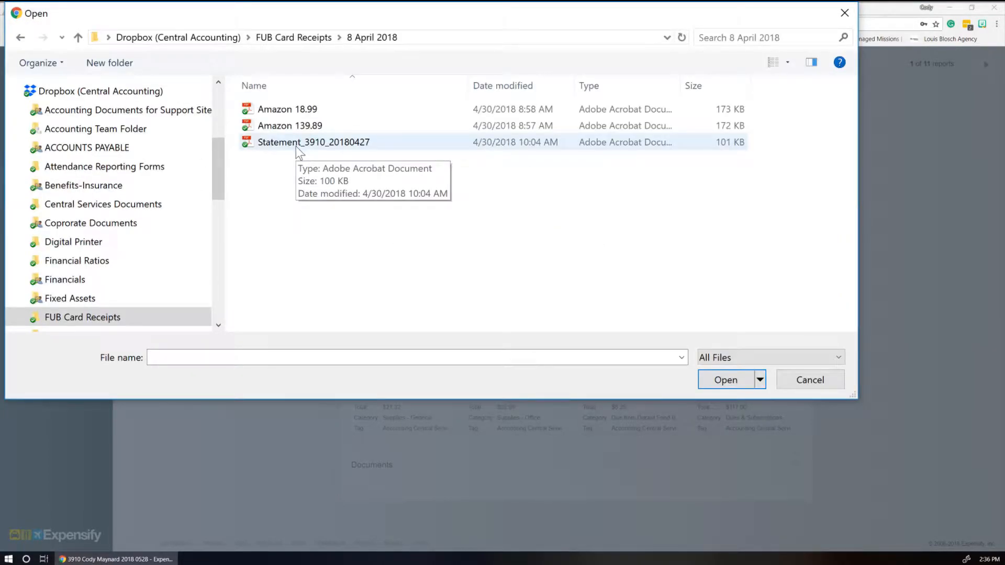
click(313, 143)
click(728, 379)
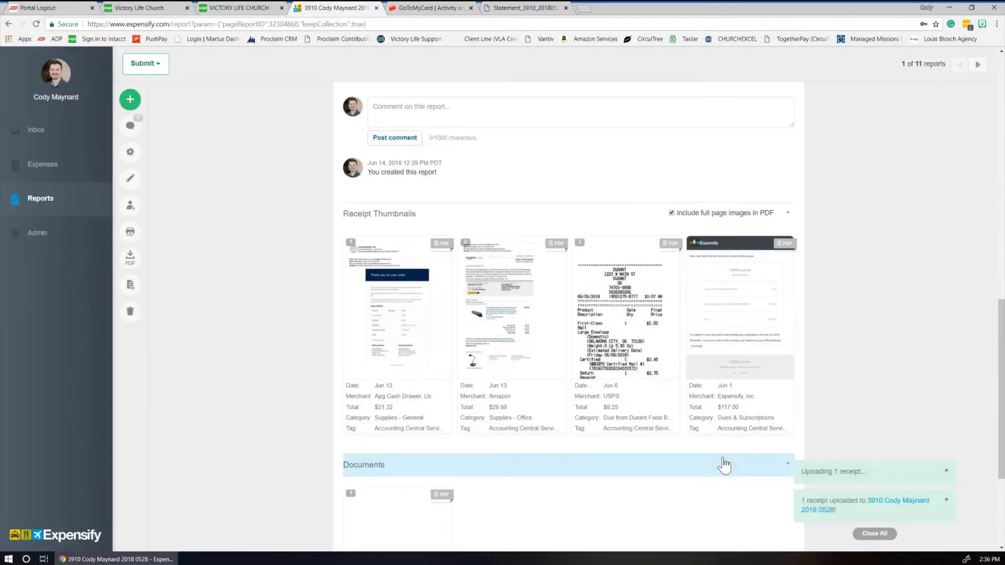
scroll(554, 444, down, 3)
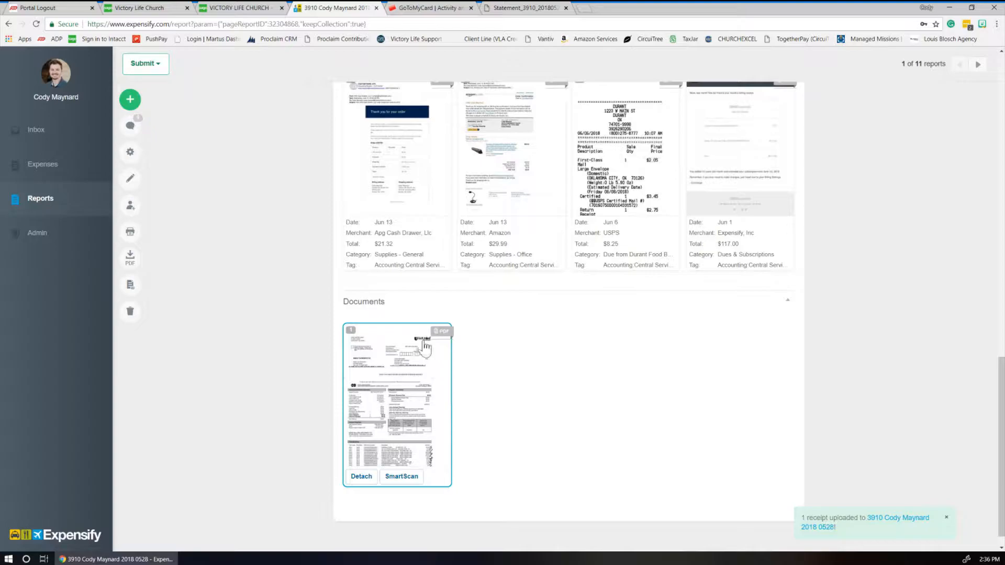
scroll(724, 224, up, 3)
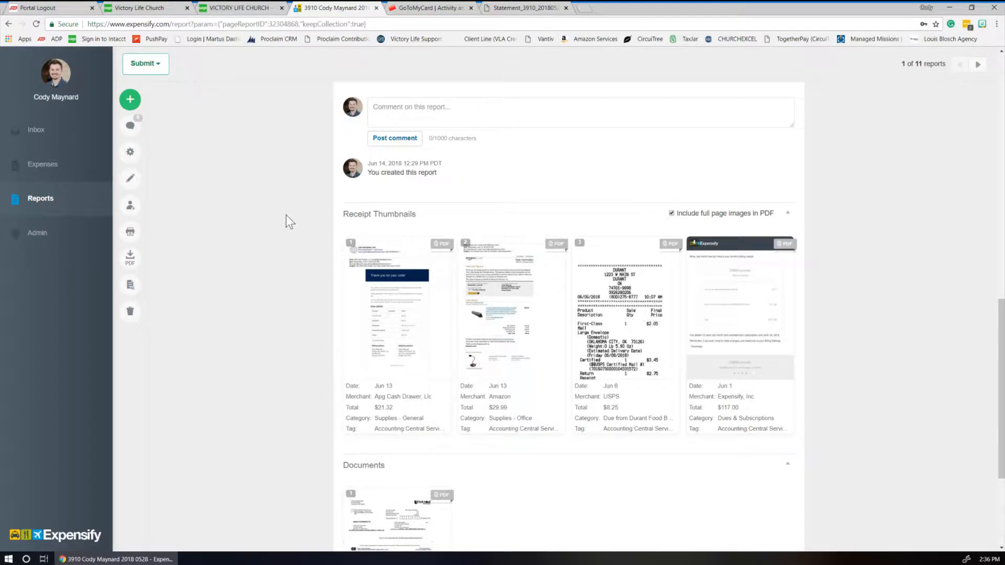
- Examine the report's submission options, switching the option to send a copy on and back off
click(155, 71)
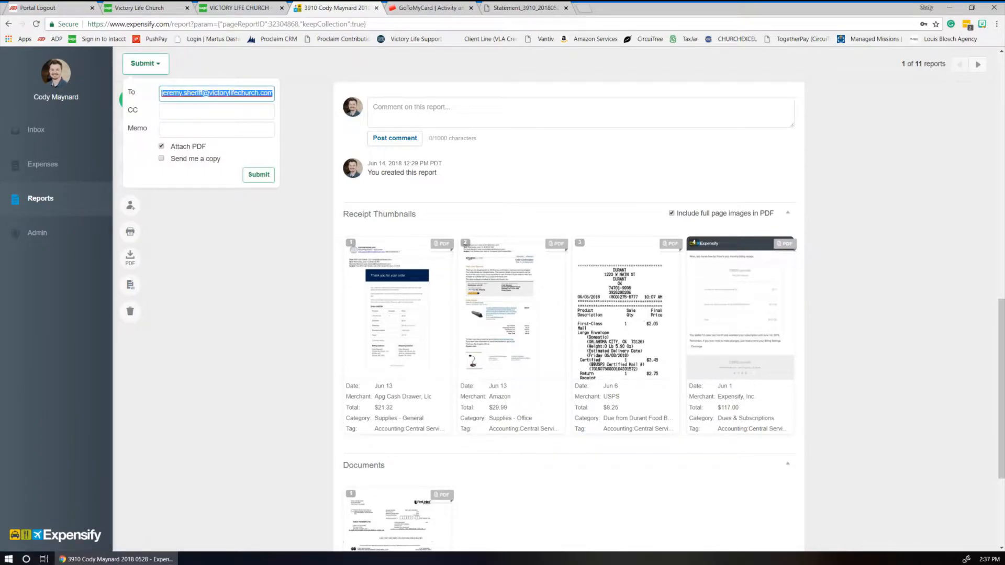
click(161, 159)
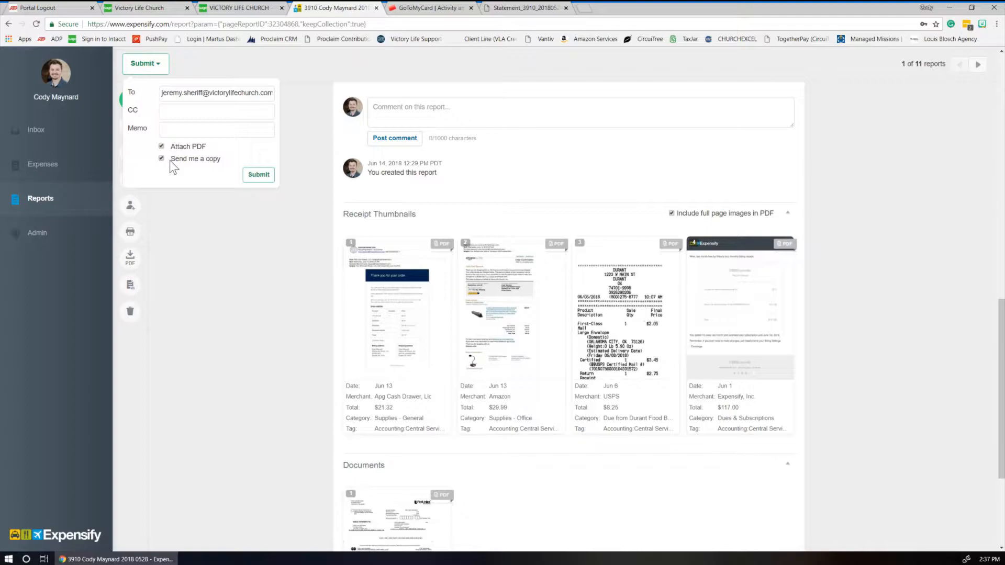
click(170, 159)
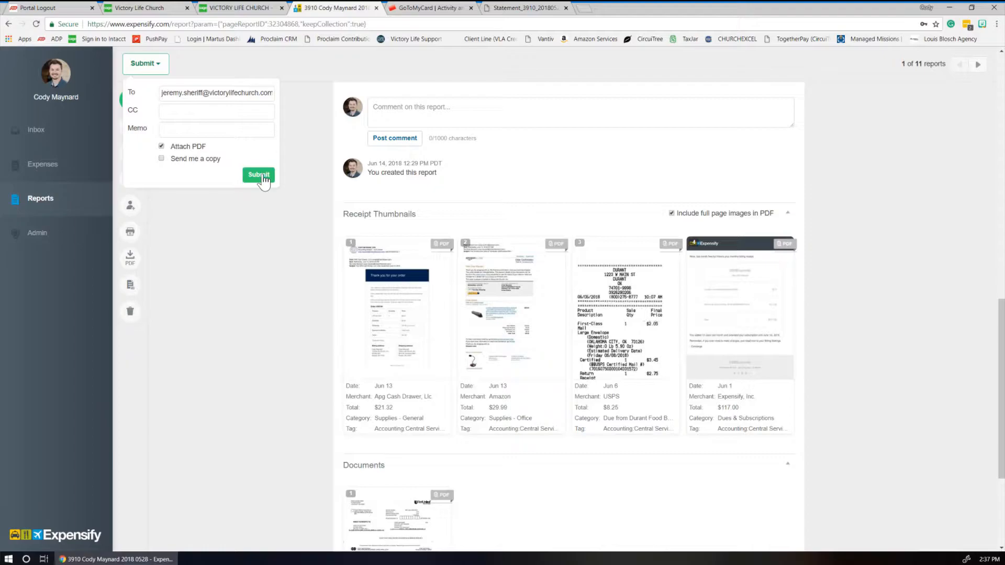
click(258, 176)
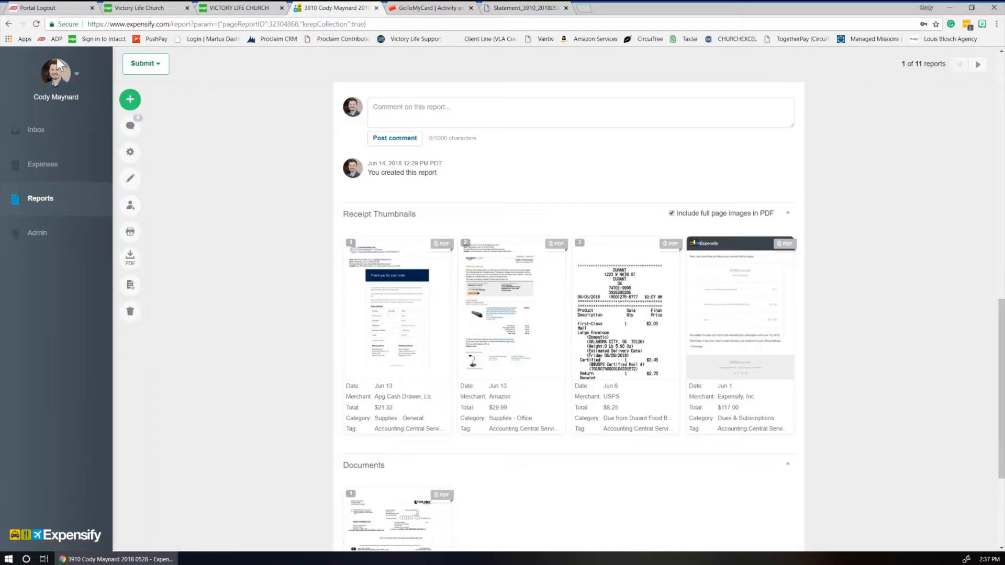
- Try enabling Scheduled Submit in the account preferences, switch it back off, and return to the reports
click(78, 79)
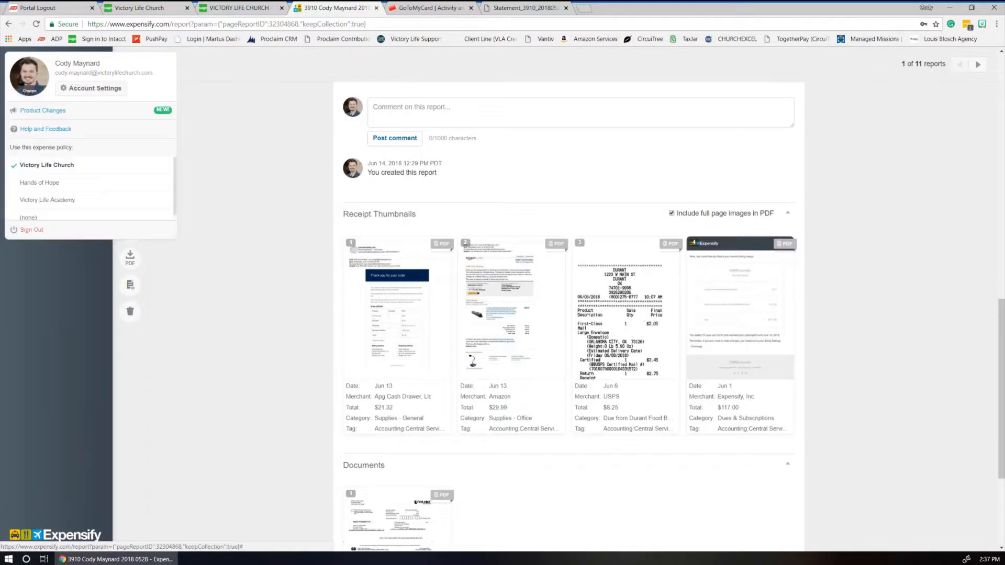
click(84, 92)
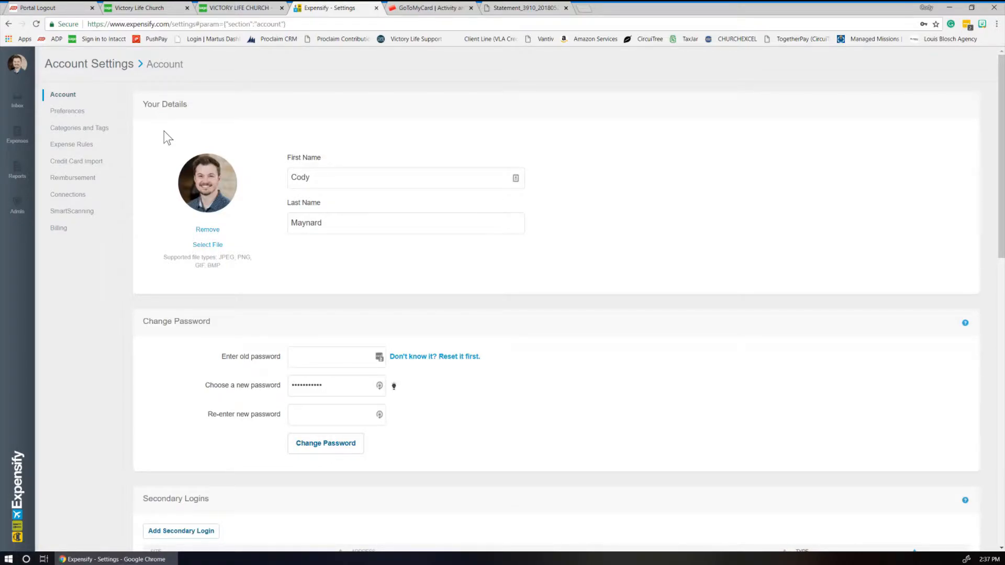
click(78, 116)
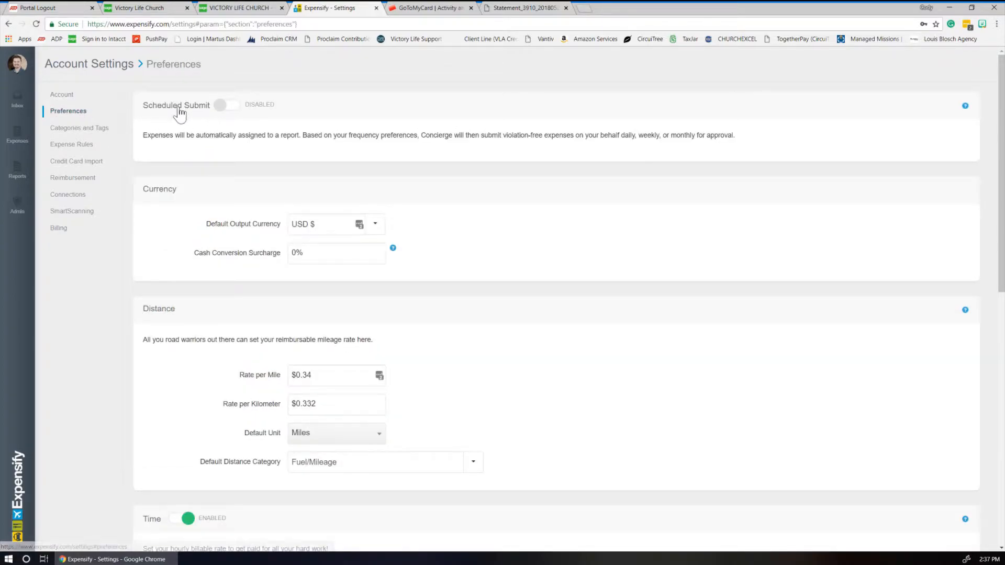
click(232, 110)
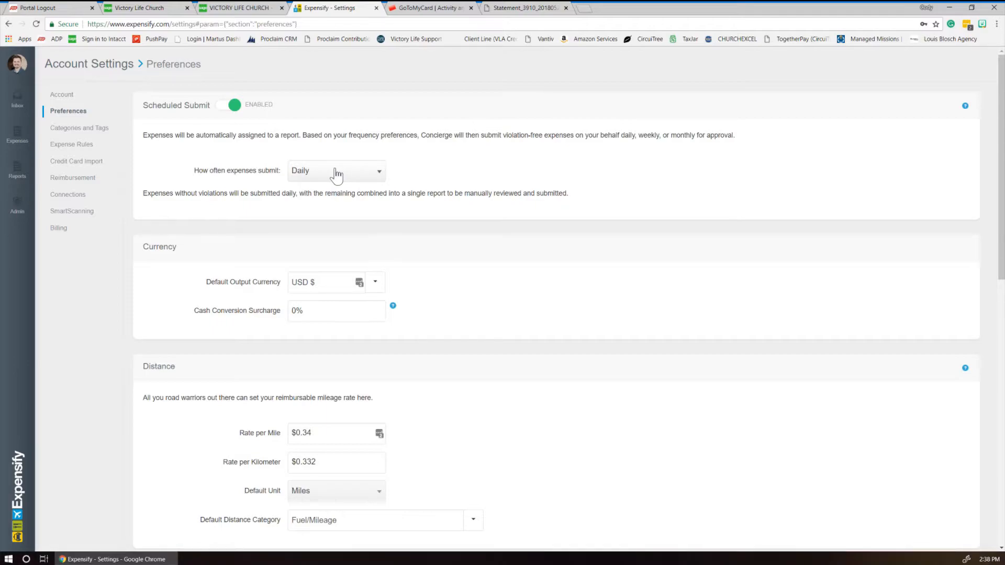
click(226, 107)
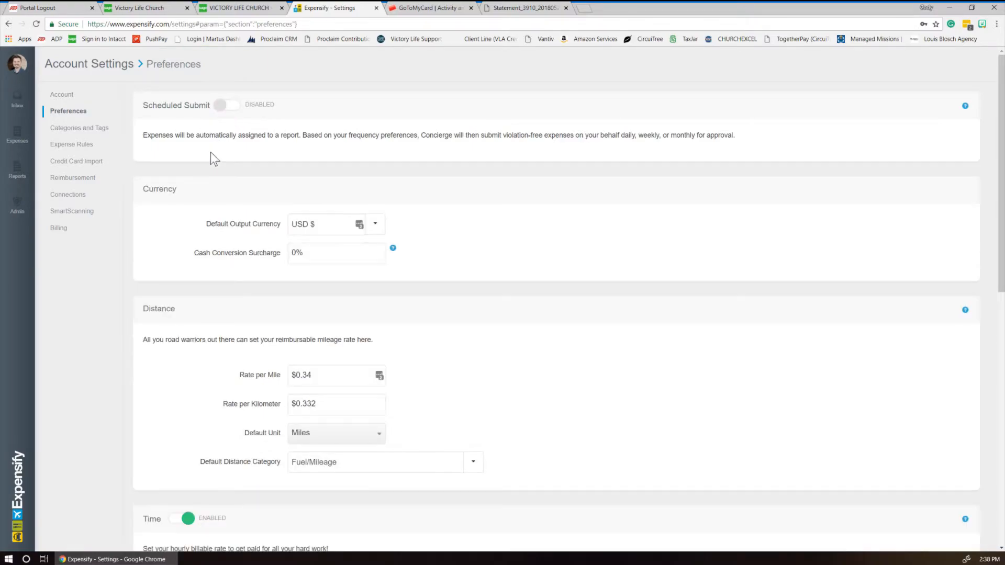
click(16, 172)
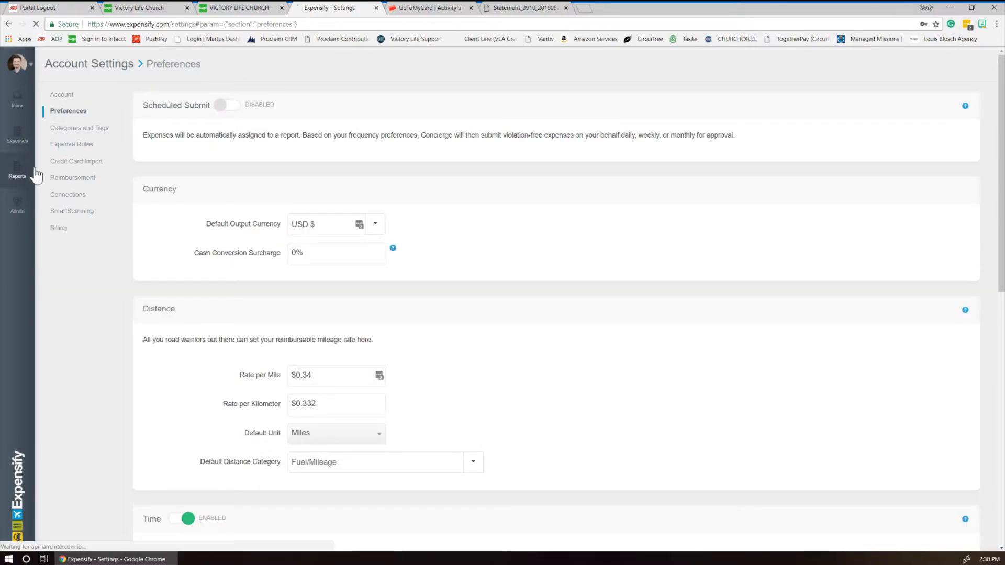